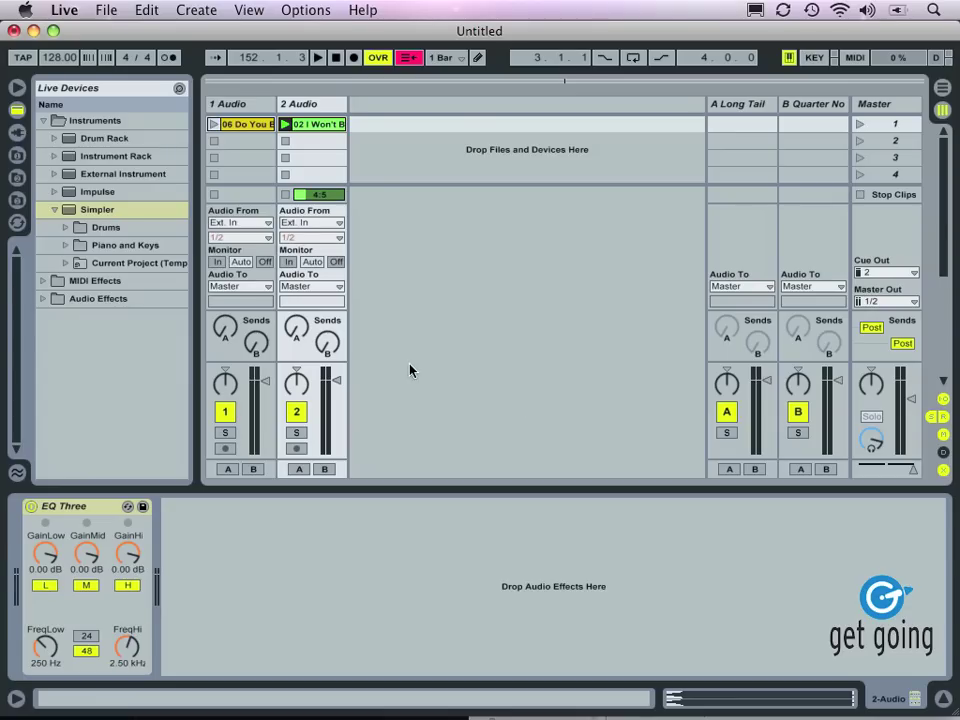
Insert a MIDI track and load the Simpler instrument onto it.
left_click(187, 10)
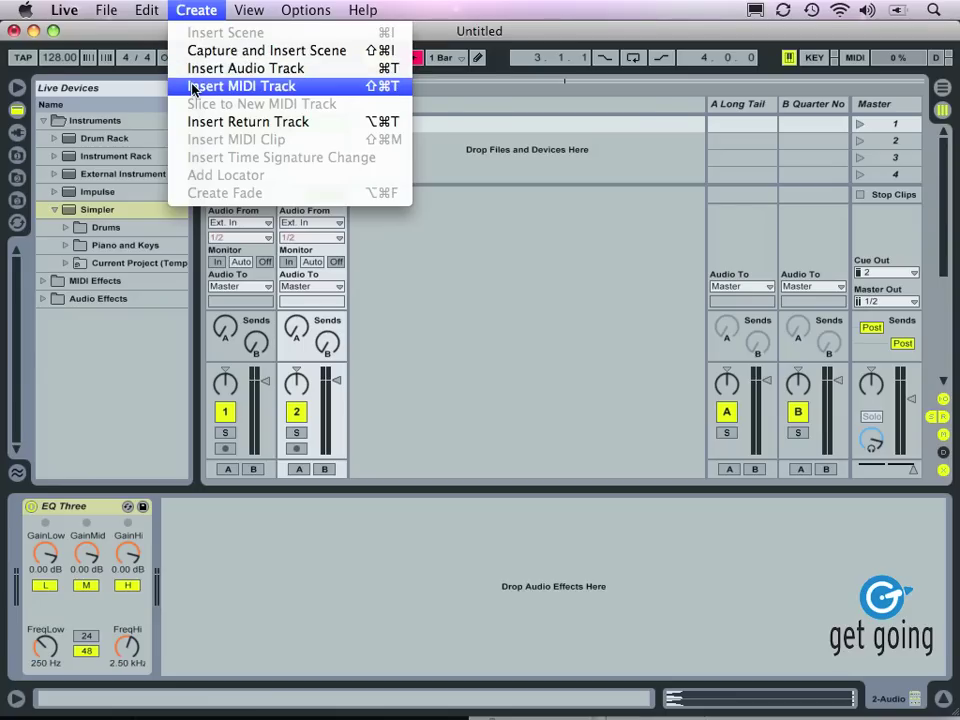
left_click(240, 86)
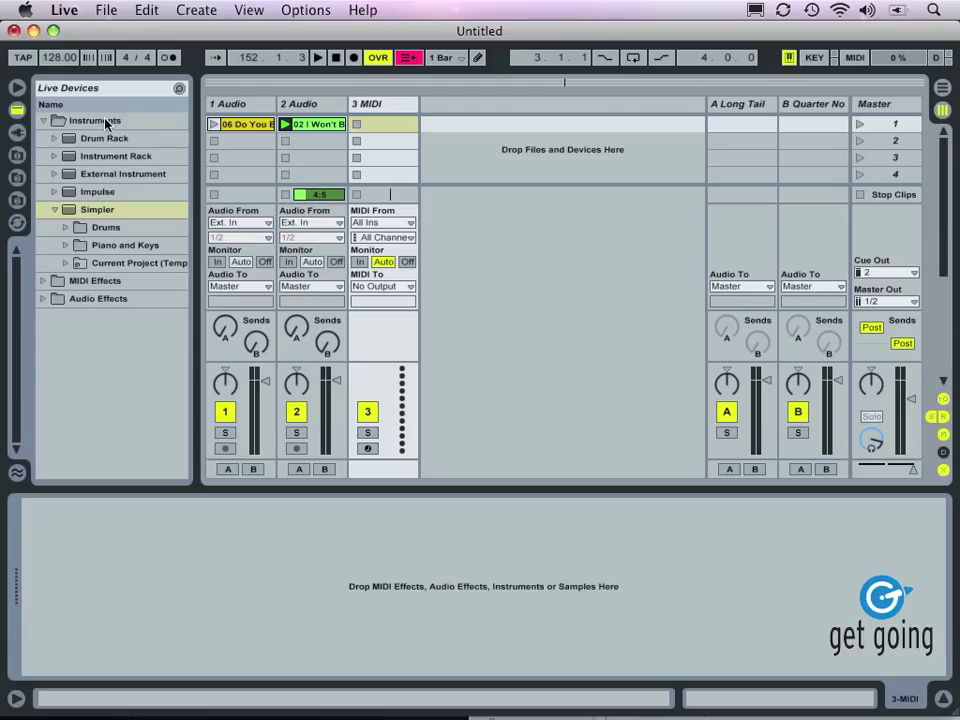
left_click(72, 211)
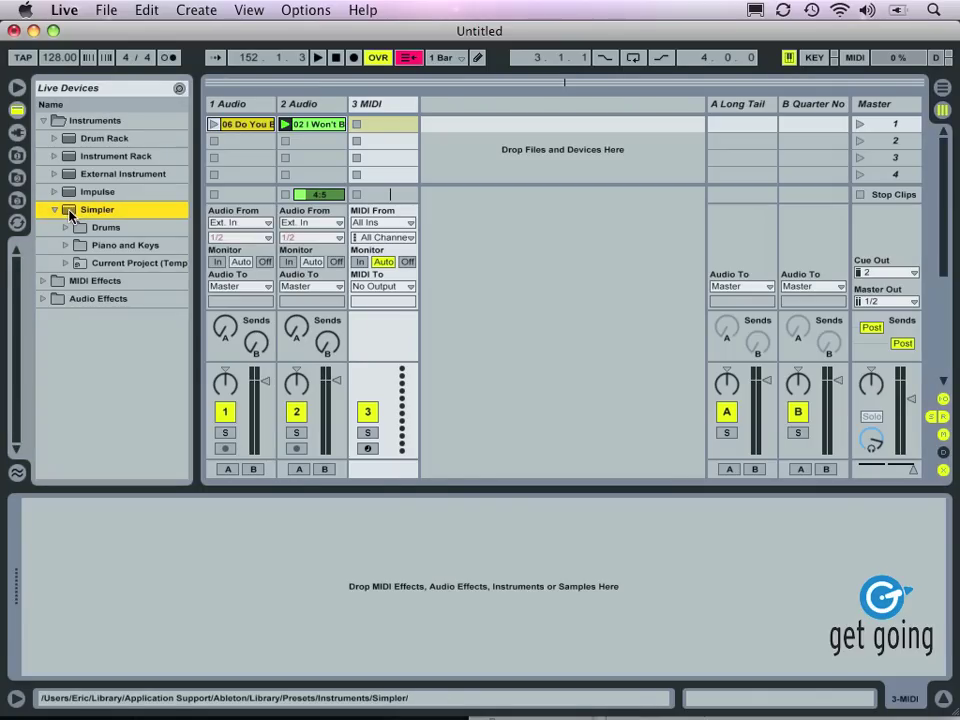
left_click_drag(72, 214, 382, 110)
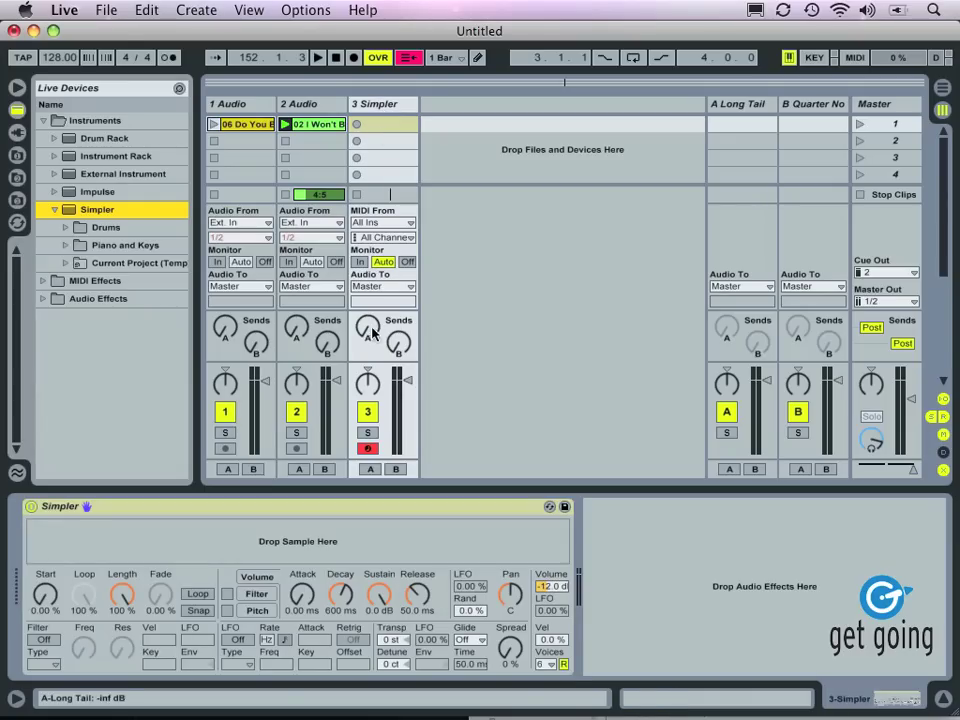
Load the -BAWH-NAHH (S).wav sample from the Finder's Clients window into Simpler and return to Live.
left_click(316, 510)
left_click_drag(316, 510, 631, 562)
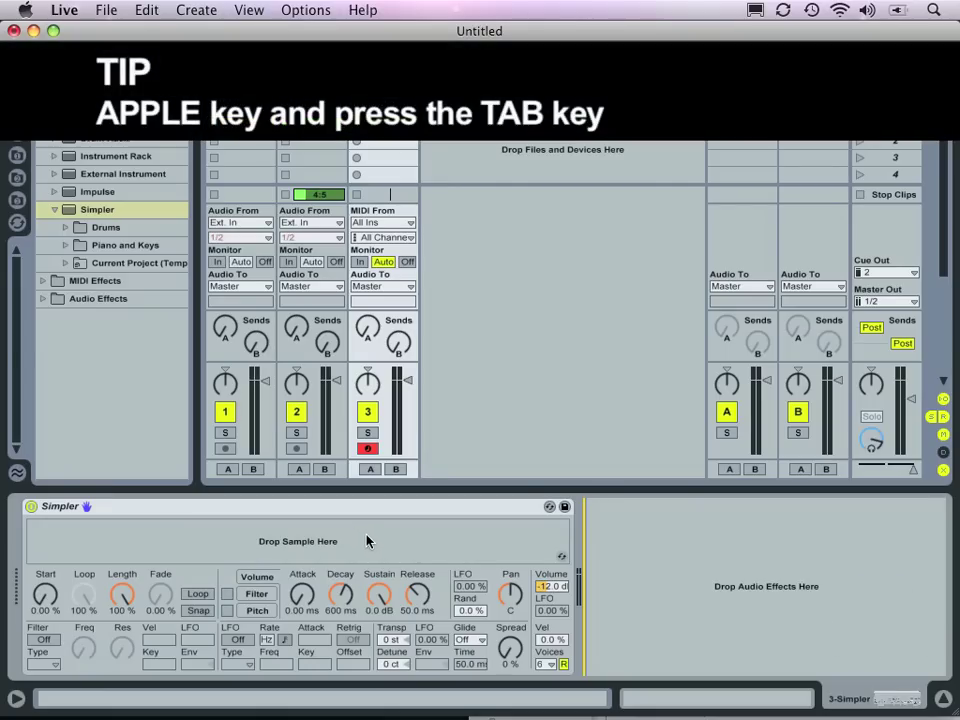
key("super+Tab")
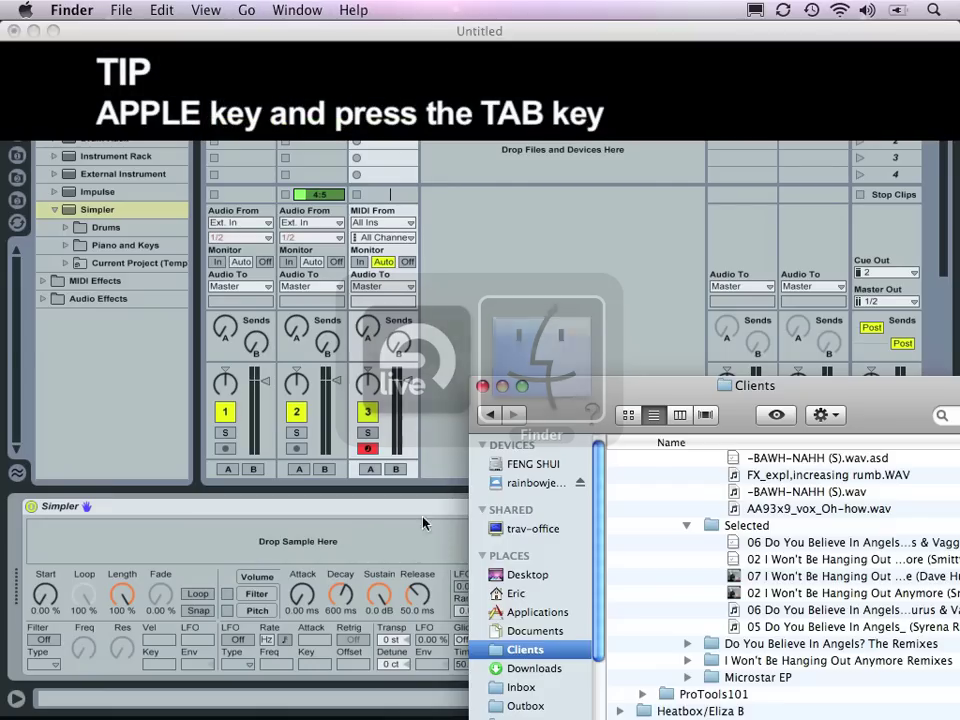
left_click_drag(762, 495, 316, 547)
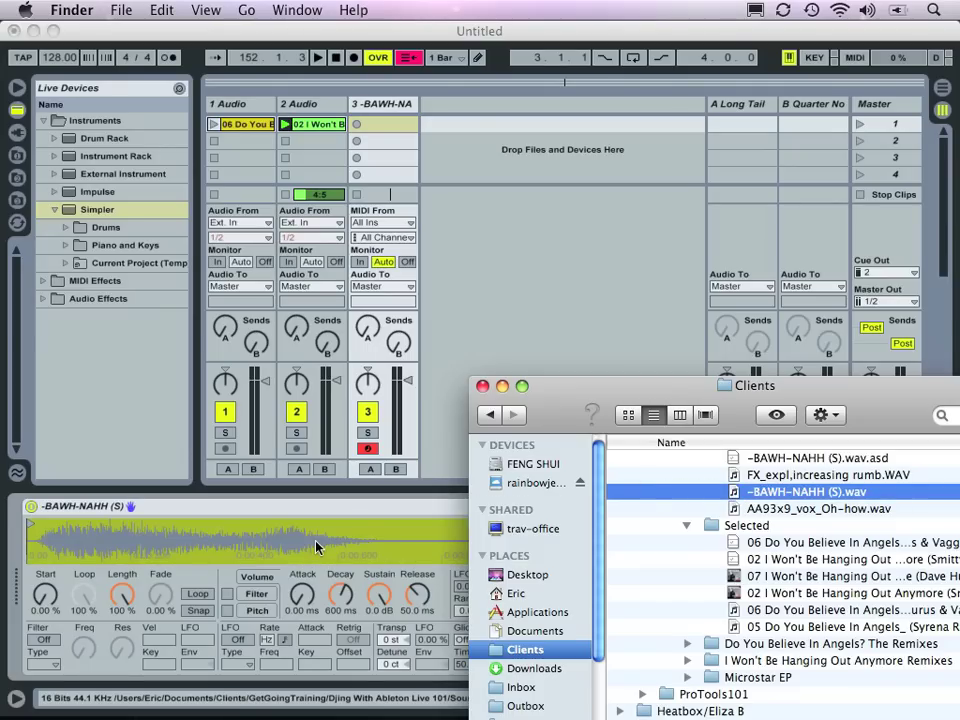
left_click(434, 463)
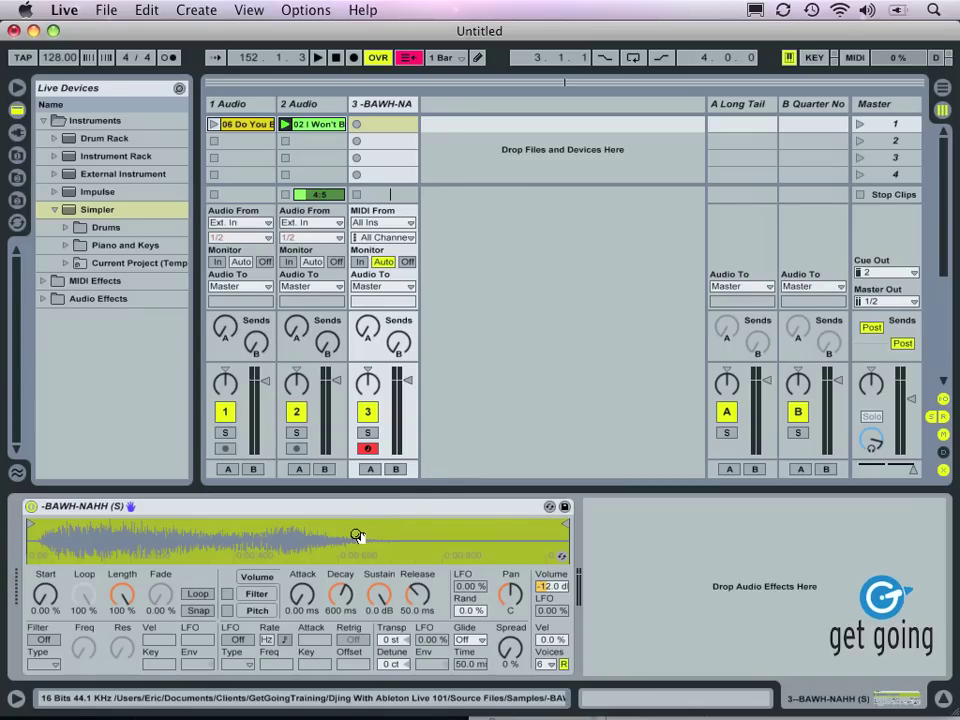
Audition the sample while trying send B on the Simpler track, and turn up send A instead.
key("a")
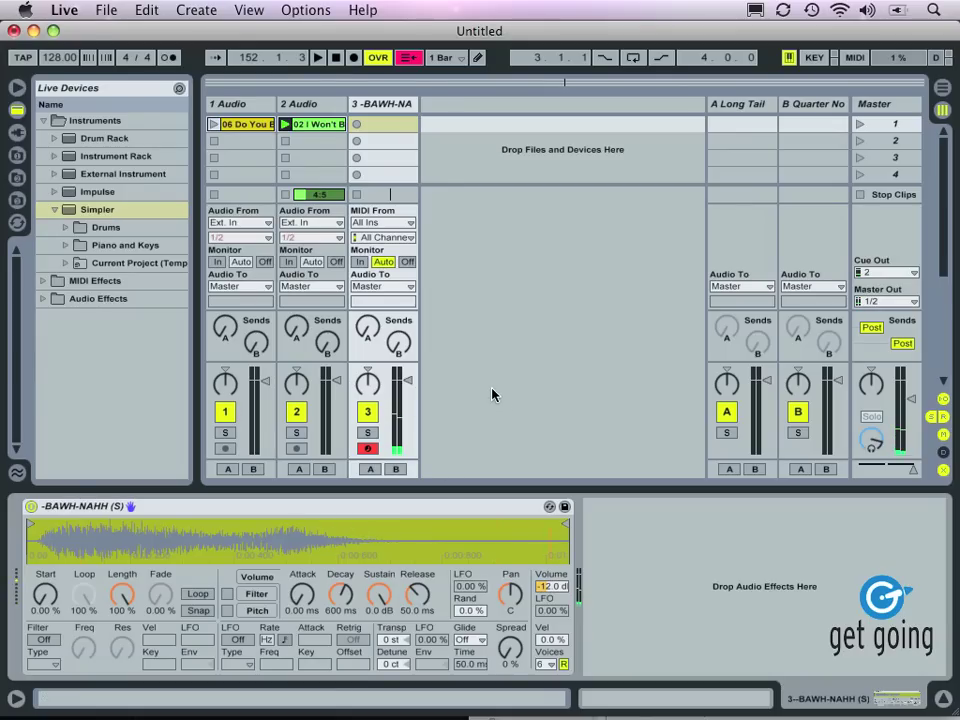
mouse_move(405, 346)
left_mouse_down()
mouse_move(405, 333)
mouse_move(403, 346)
left_mouse_up()
key("a")
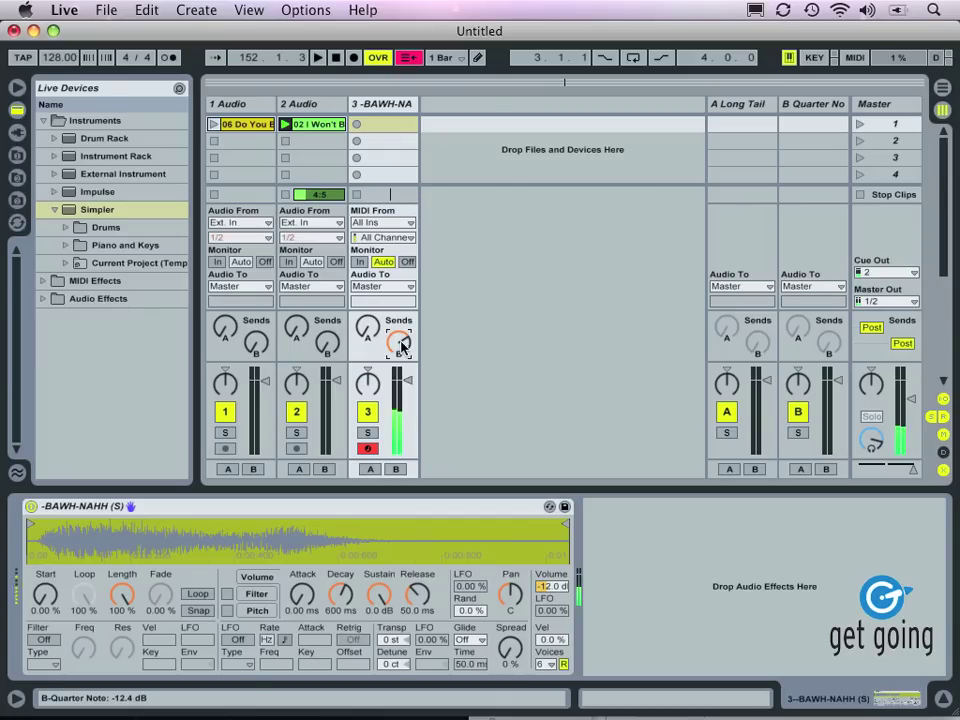
left_click_drag(403, 346, 369, 328)
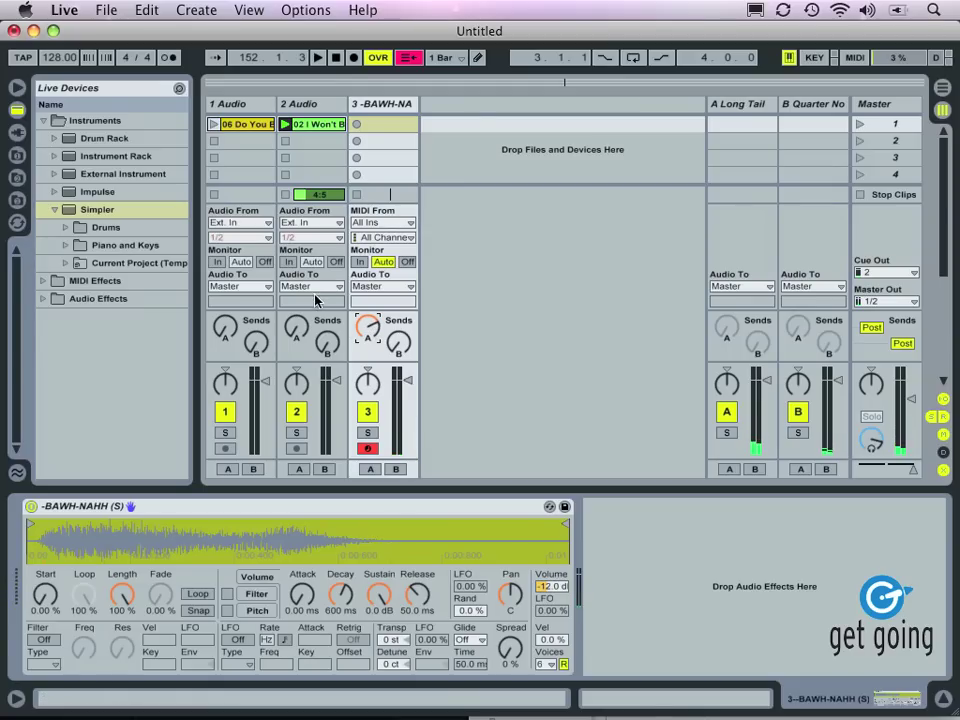
Switch playback from the track 2 clip to the track 1 clip, and stop the transport after listening.
left_click(284, 141)
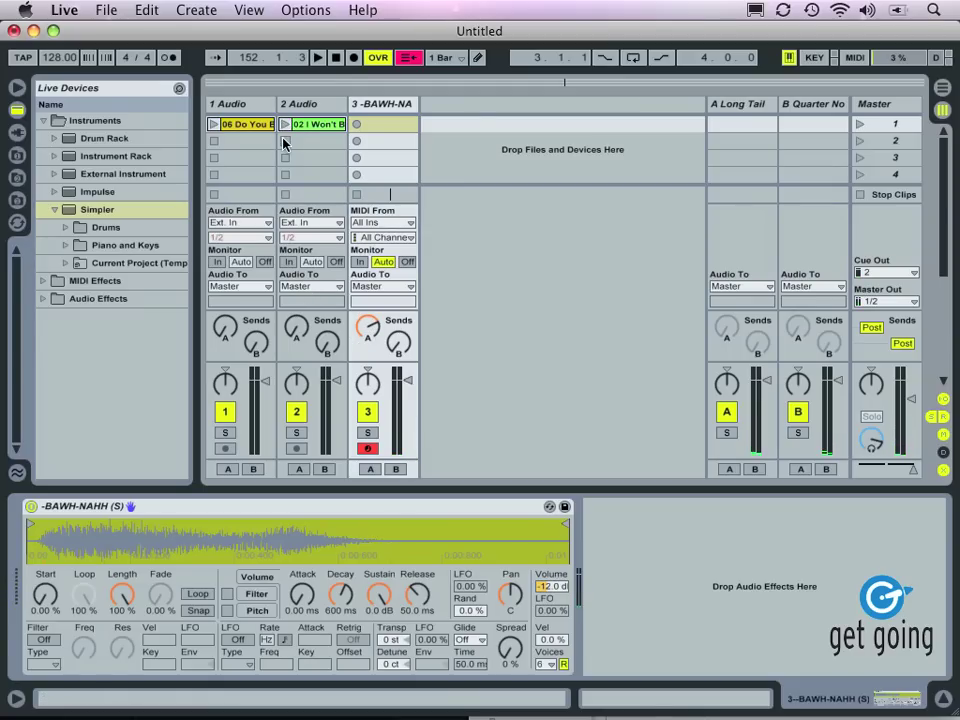
left_click(214, 125)
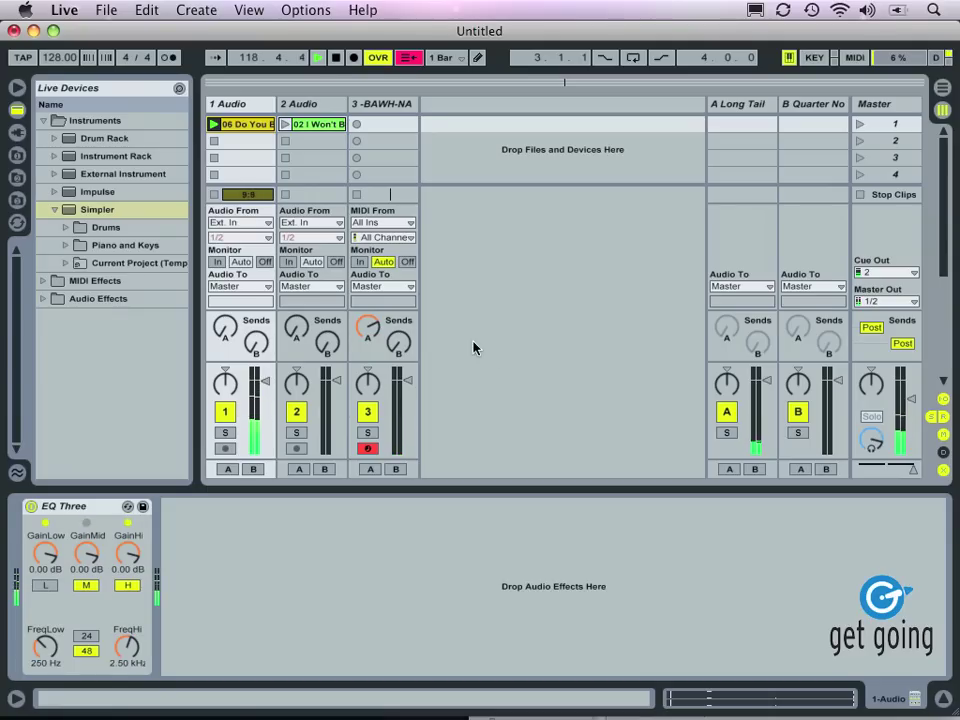
key("space")
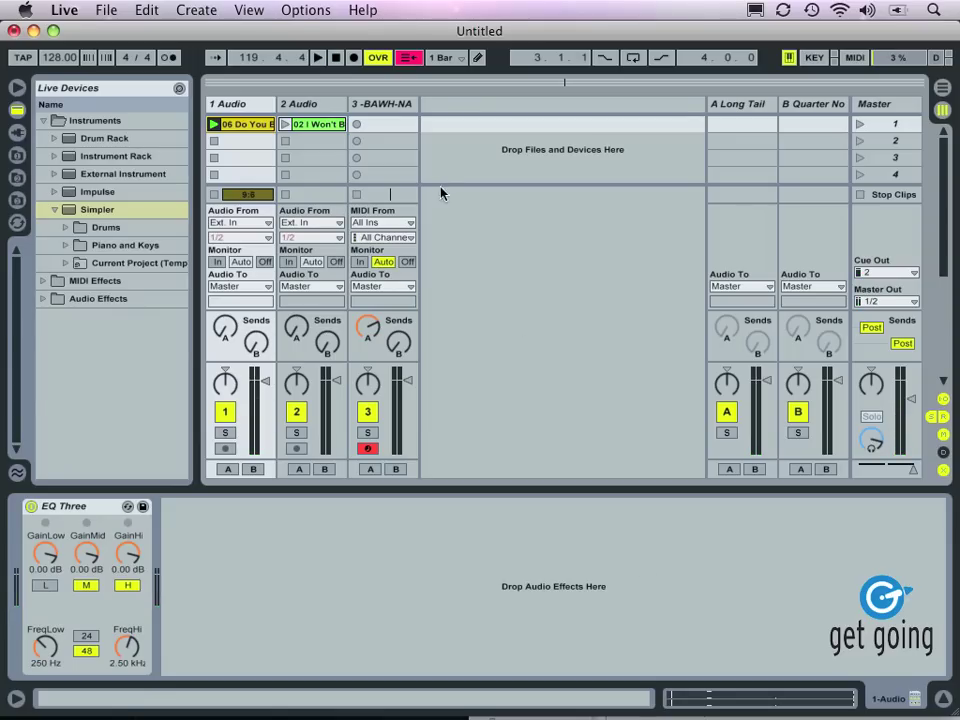
Enter MIDI mapping mode and map the volumes of audio tracks 1 and 2 to CC 108 and CC 109.
left_click(389, 104)
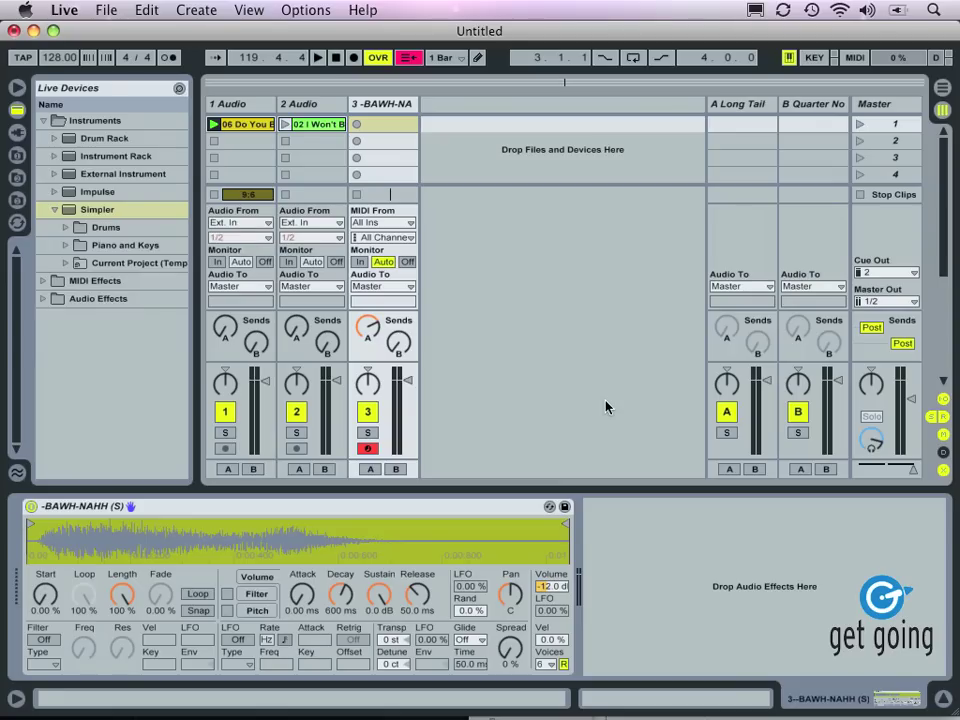
left_click(853, 58)
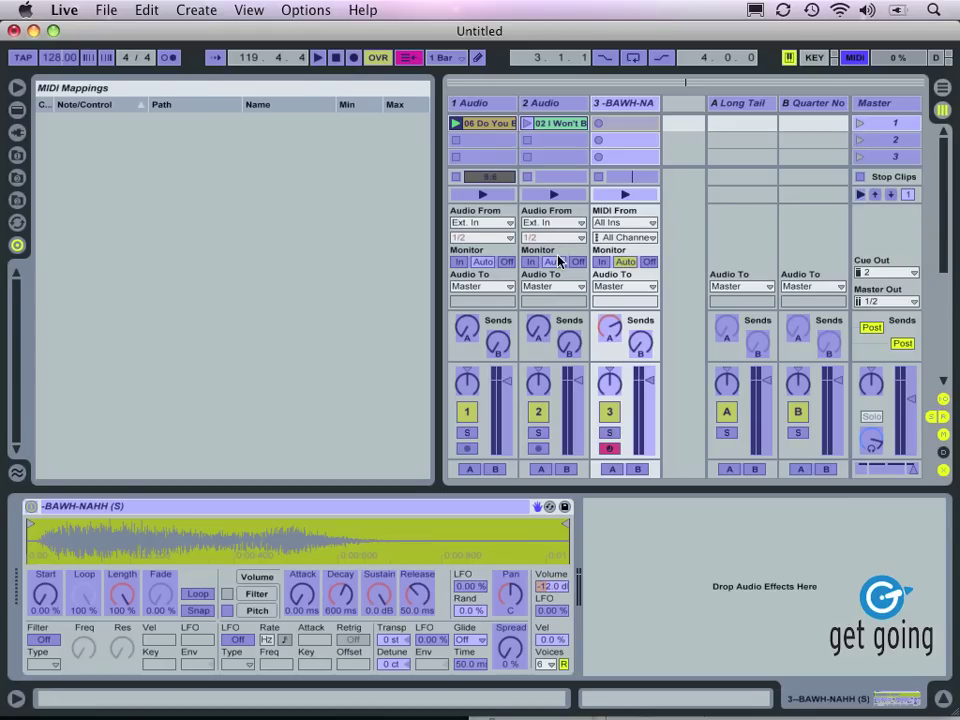
left_click(507, 387)
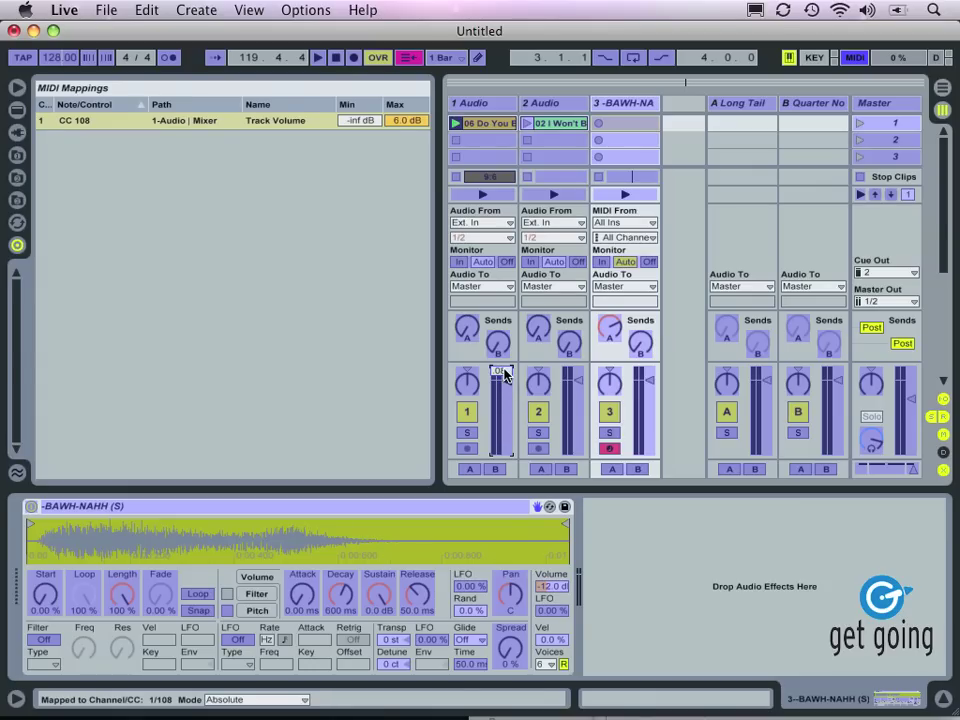
left_click(280, 125)
left_click(580, 385)
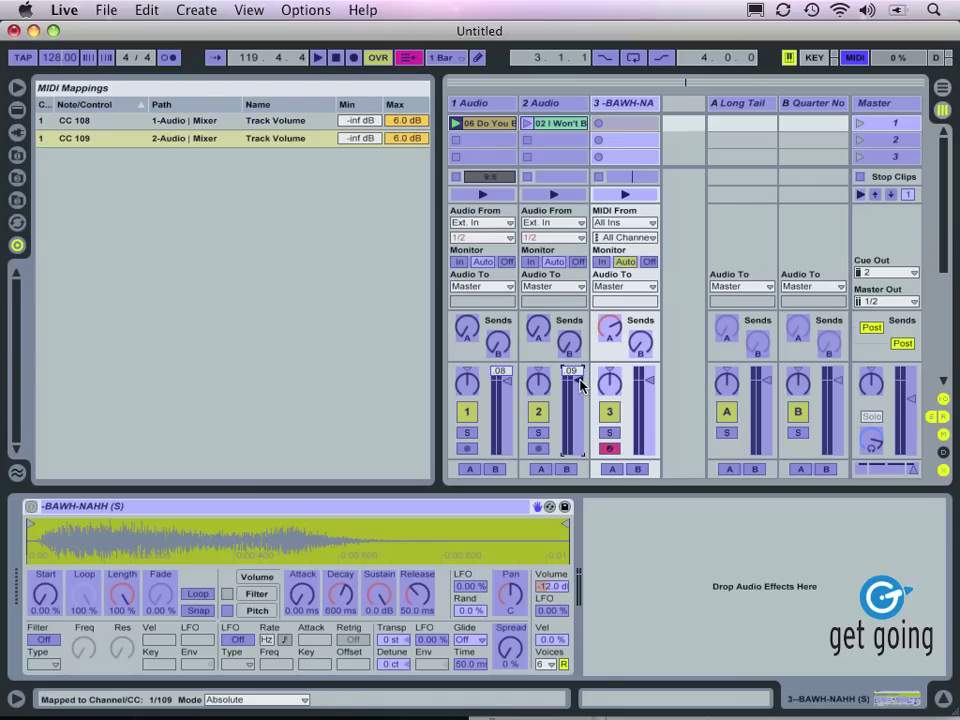
Map GainLow, GainMid and GainHi of track 1's EQ Three to CC 4, CC 5 and CC 6.
left_click(489, 107)
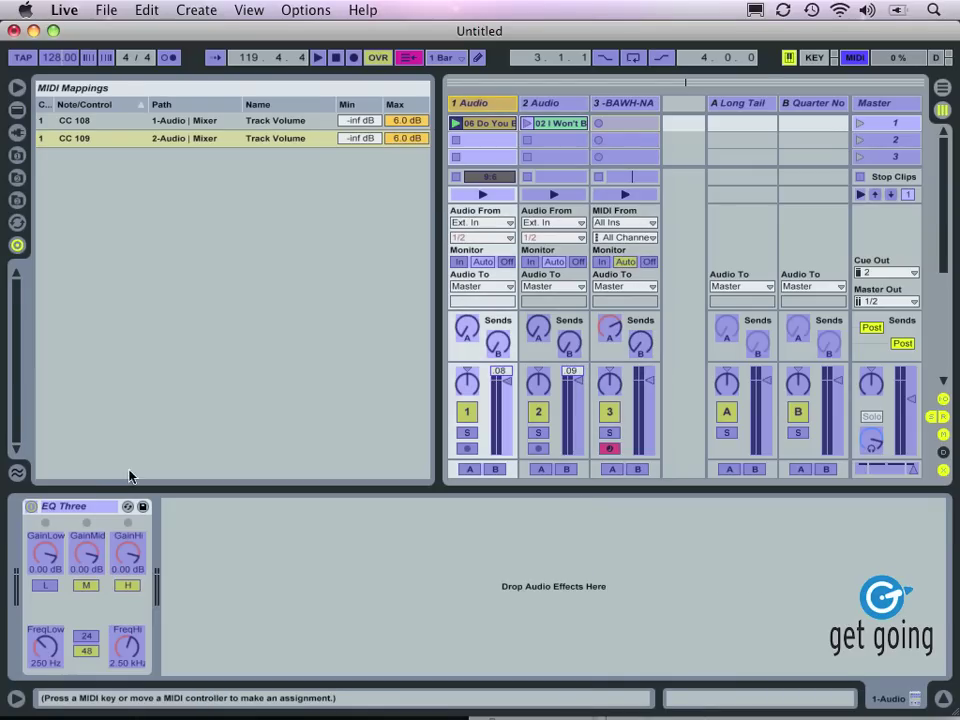
left_click(47, 558)
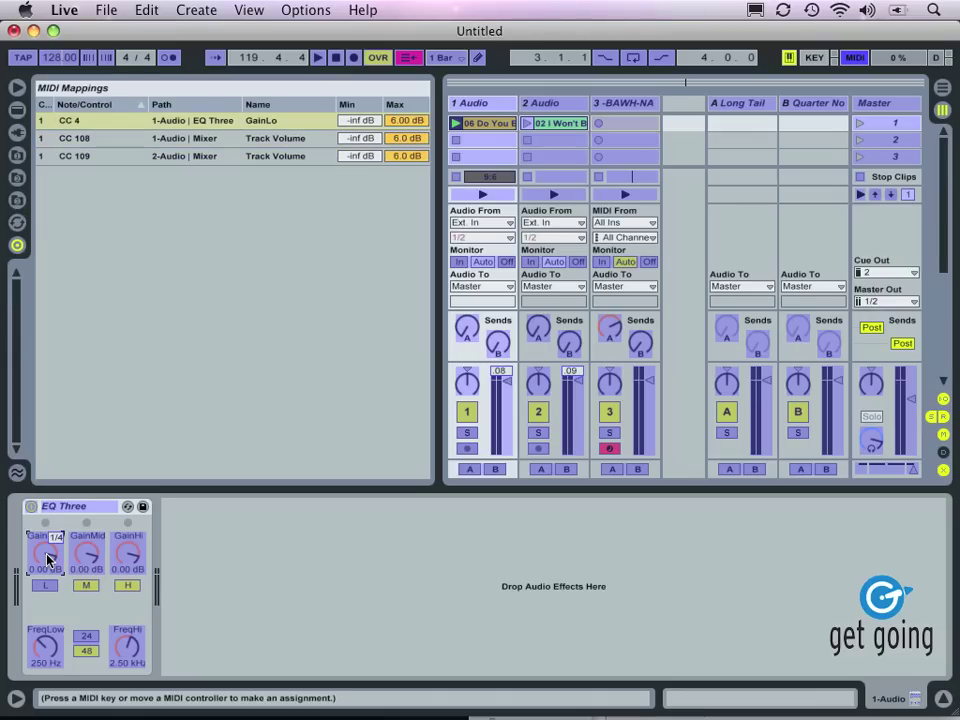
left_click(83, 556)
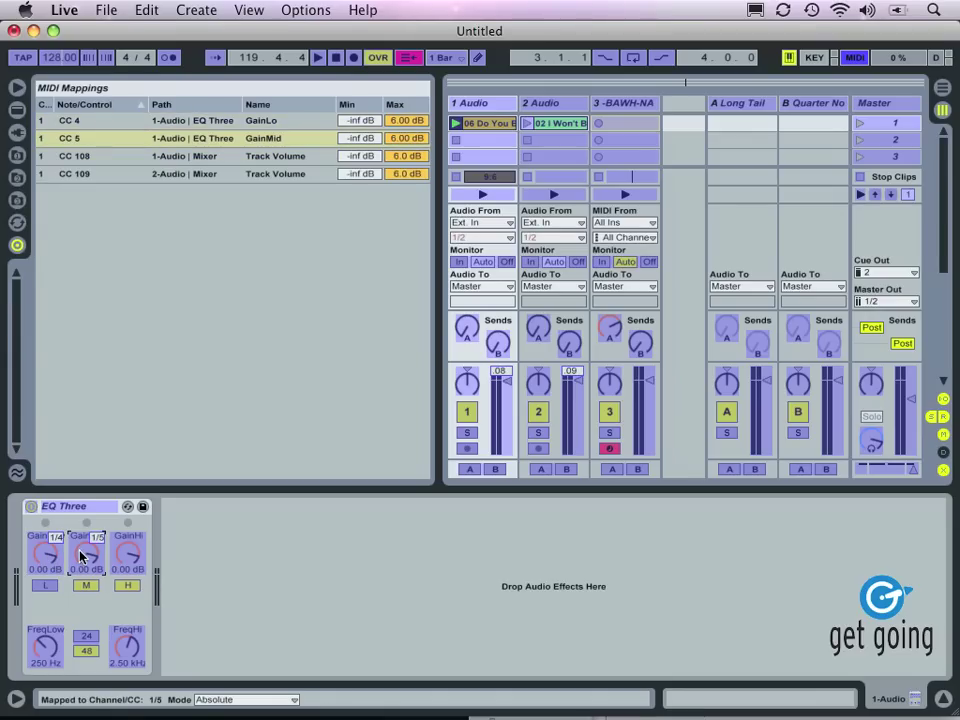
left_click(126, 558)
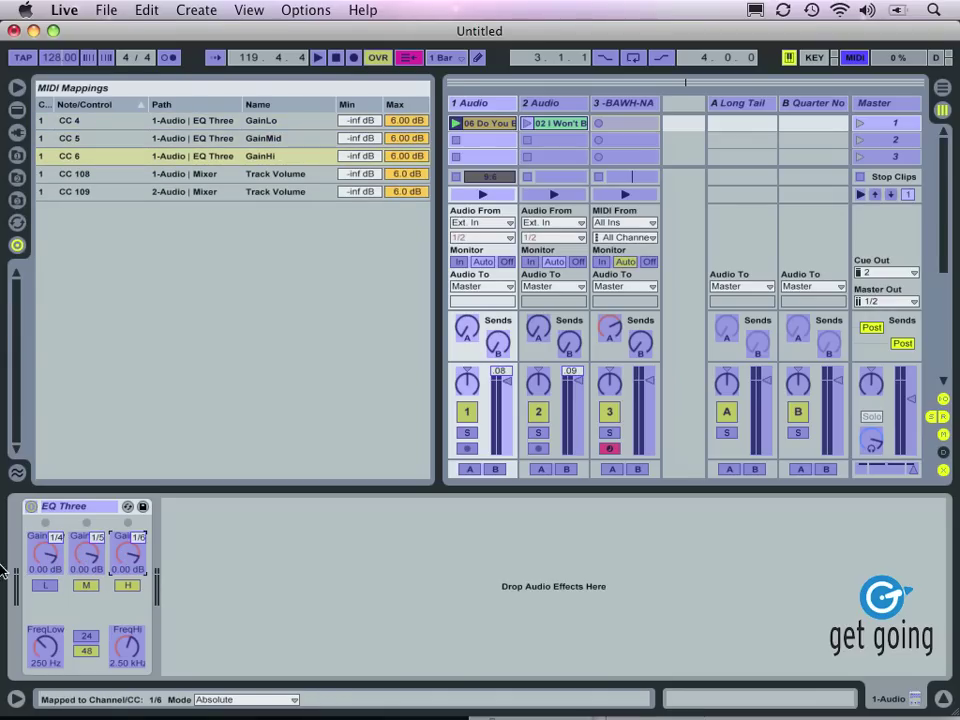
Map track 1's EQ Three low, mid and high switches to notes G#-2, A-2 and A#-2, and FreqHi to CC 7.
left_click(44, 585)
left_click(85, 587)
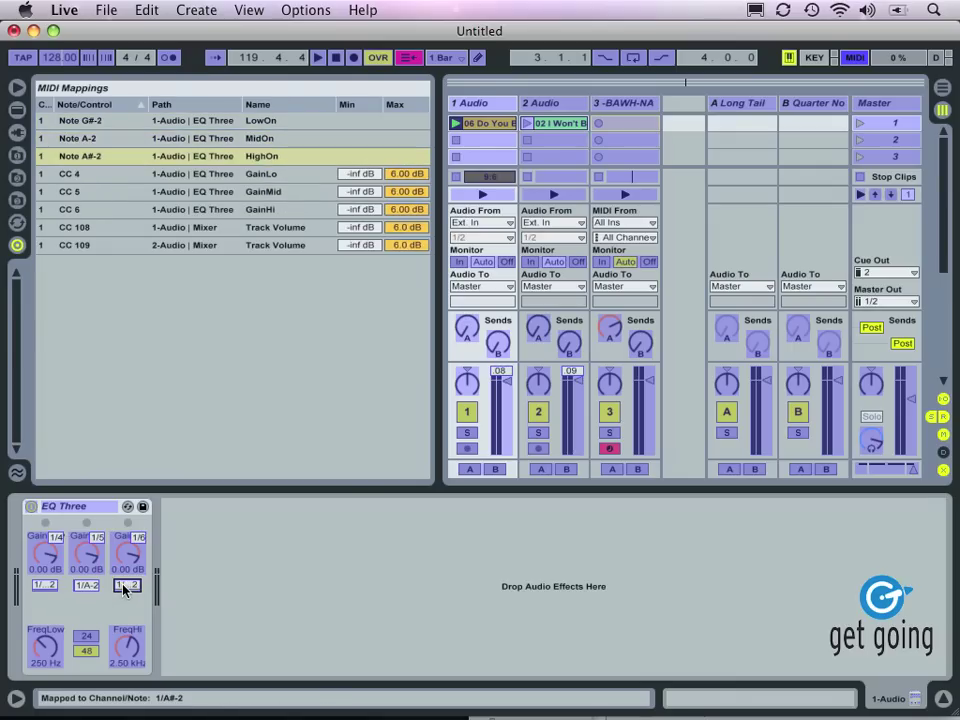
left_click(124, 648)
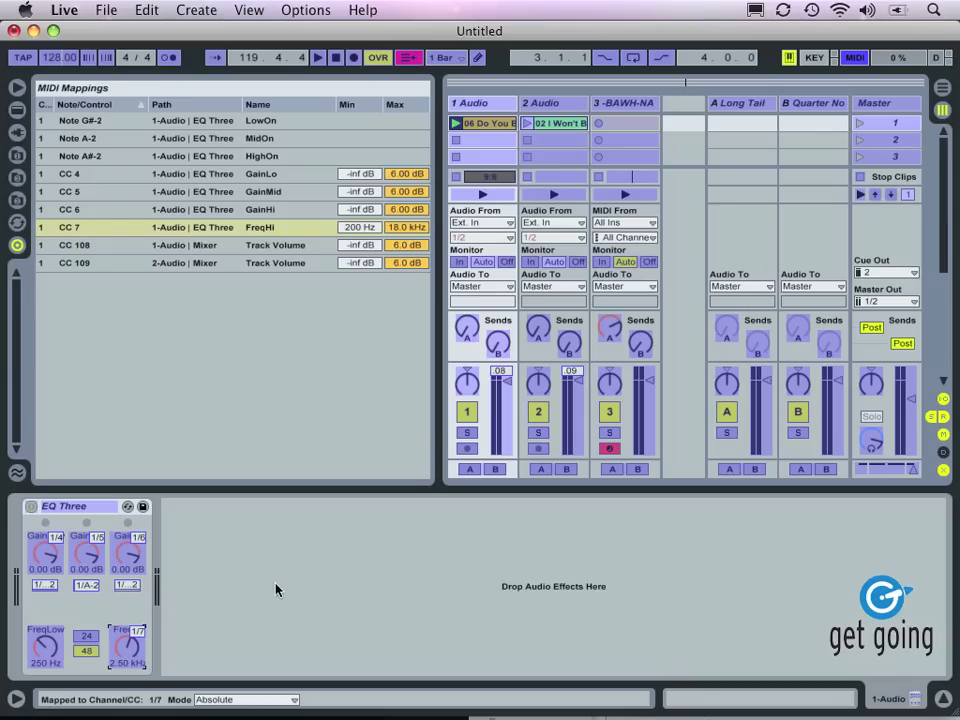
Map GainHi, GainMid and GainLow of track 2's EQ Three to CC 9, CC 10 and CC 11.
left_click(546, 106)
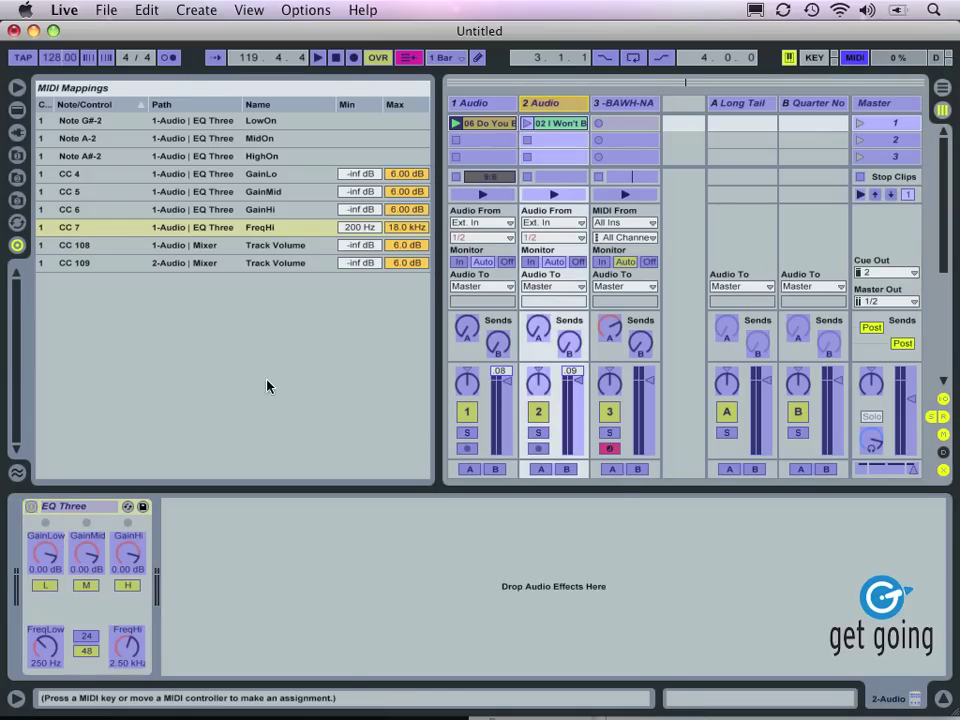
left_click(44, 555)
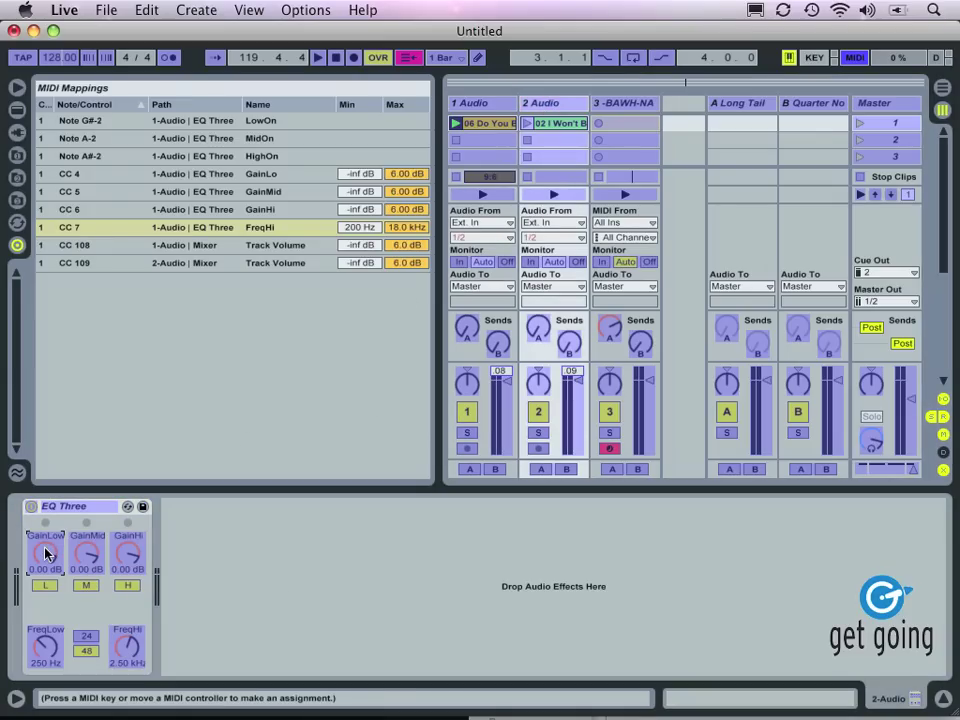
left_click(121, 560)
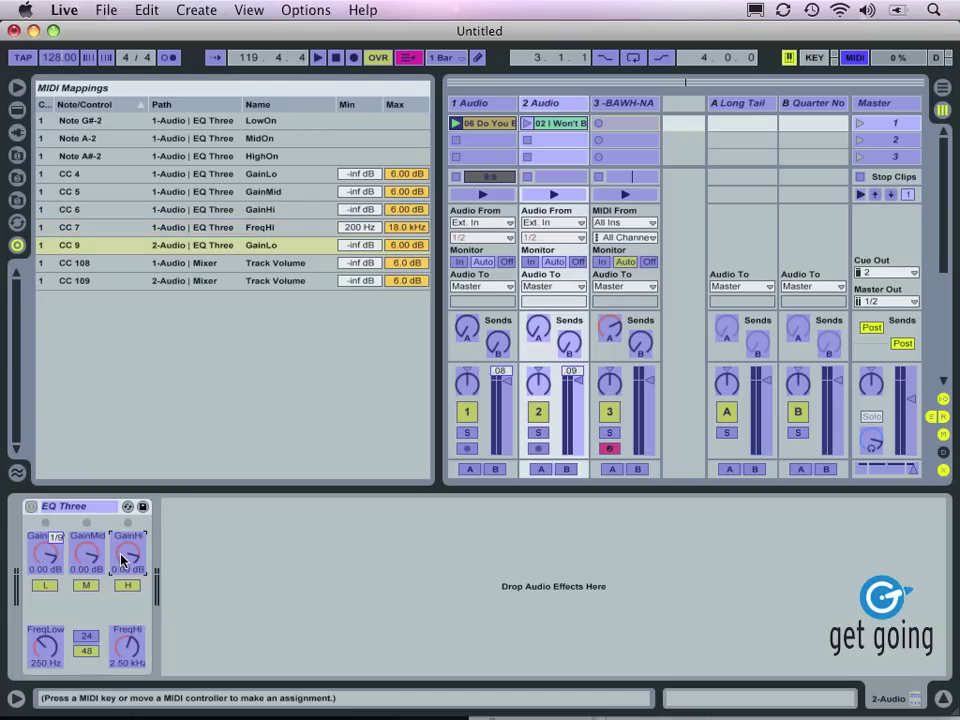
left_click(90, 556)
left_click(46, 556)
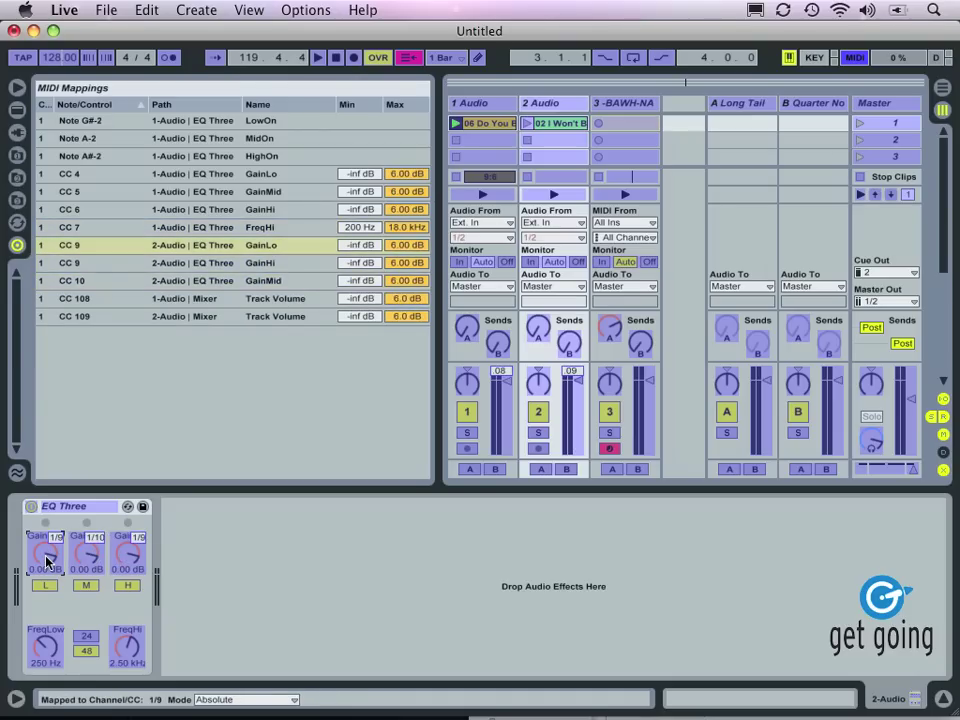
Map track 2's EQ Three low, mid and high switches to notes E-1, D#-1 and D-1.
left_click(44, 585)
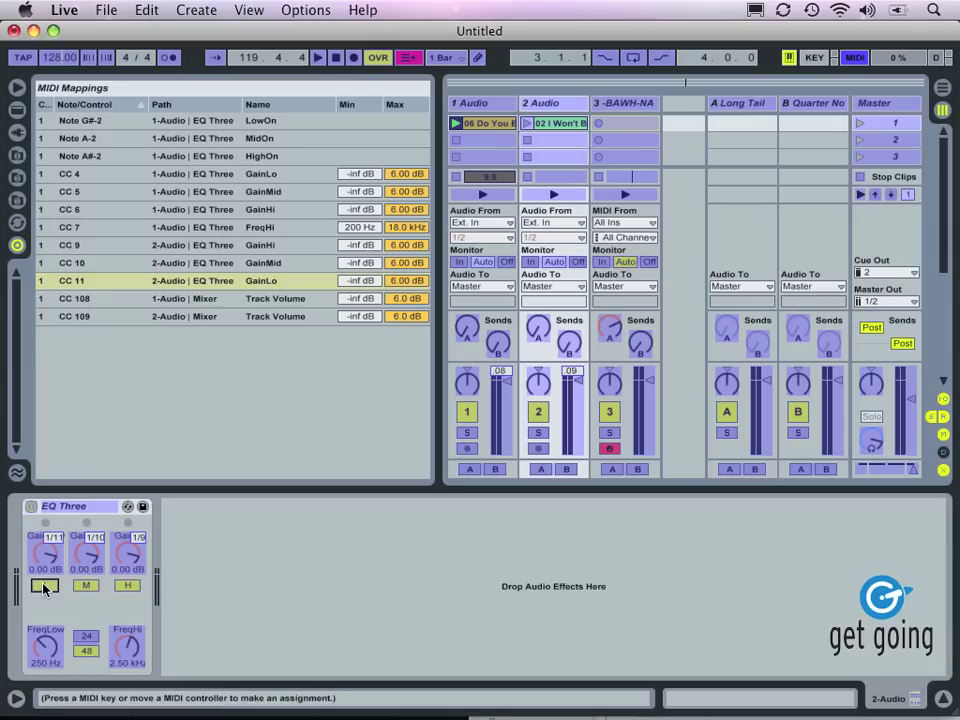
left_click(85, 586)
left_click(126, 586)
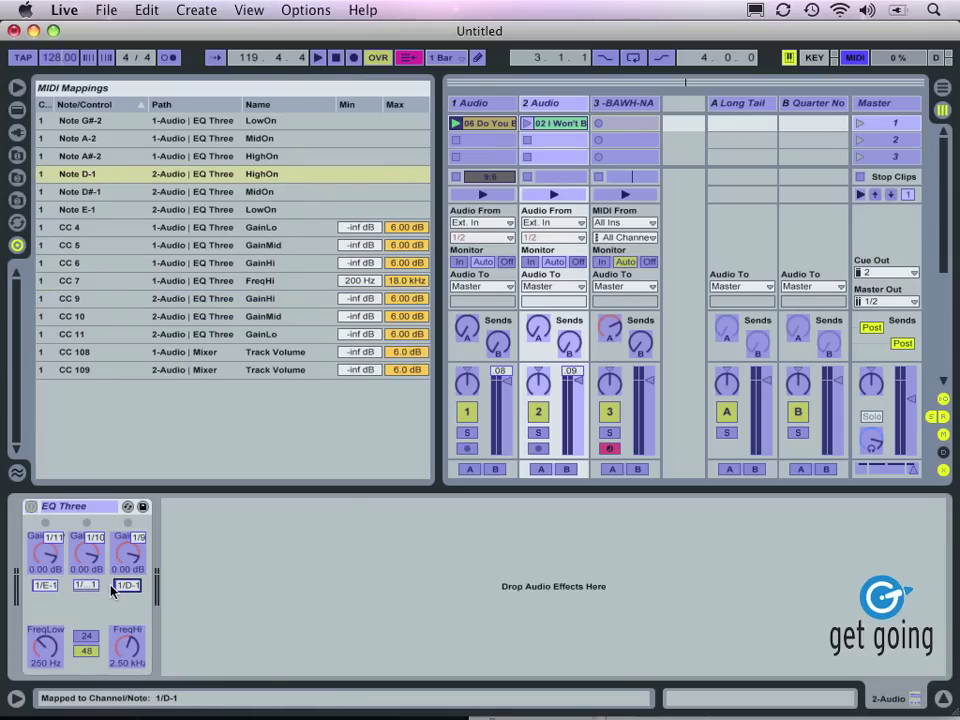
Map track 2's EQ Three FreqHi to CC 8 and the master crossfader center to CC 110.
left_click(128, 648)
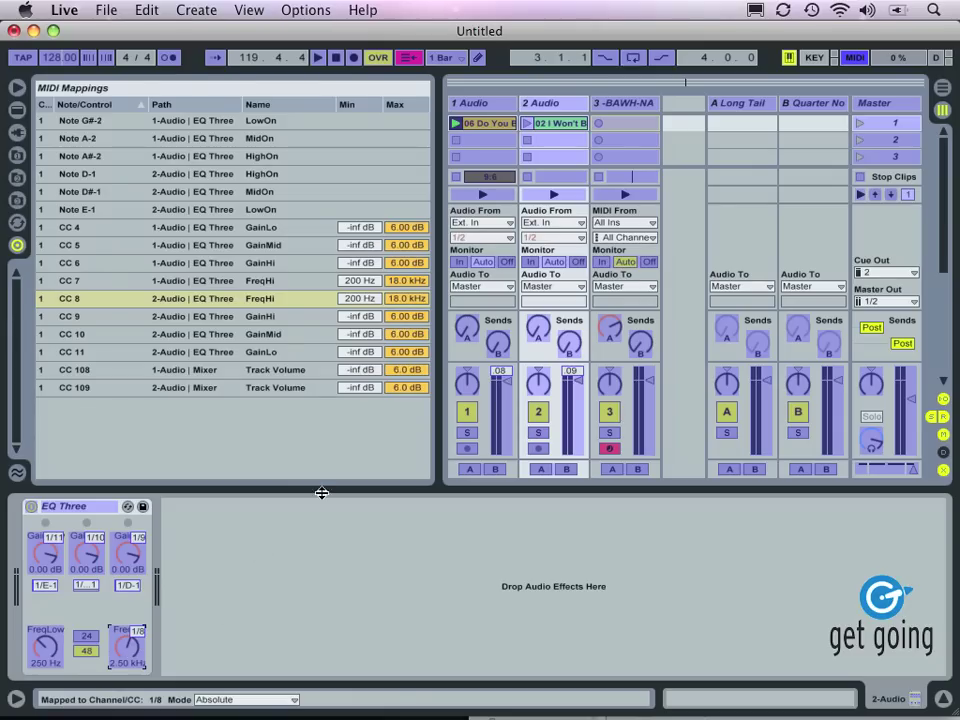
left_click(897, 474)
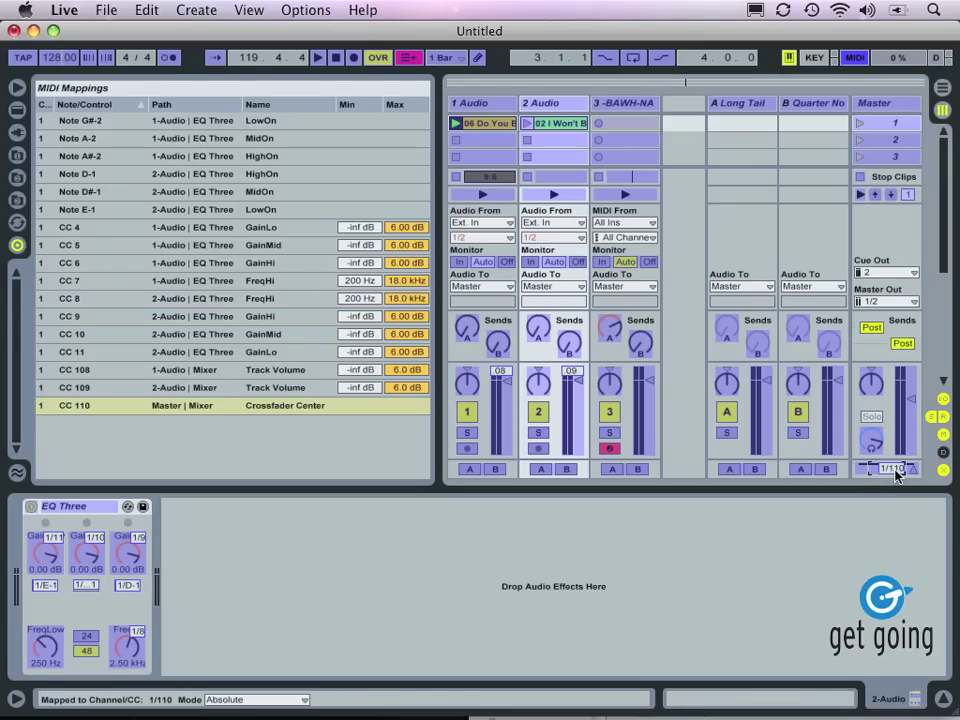
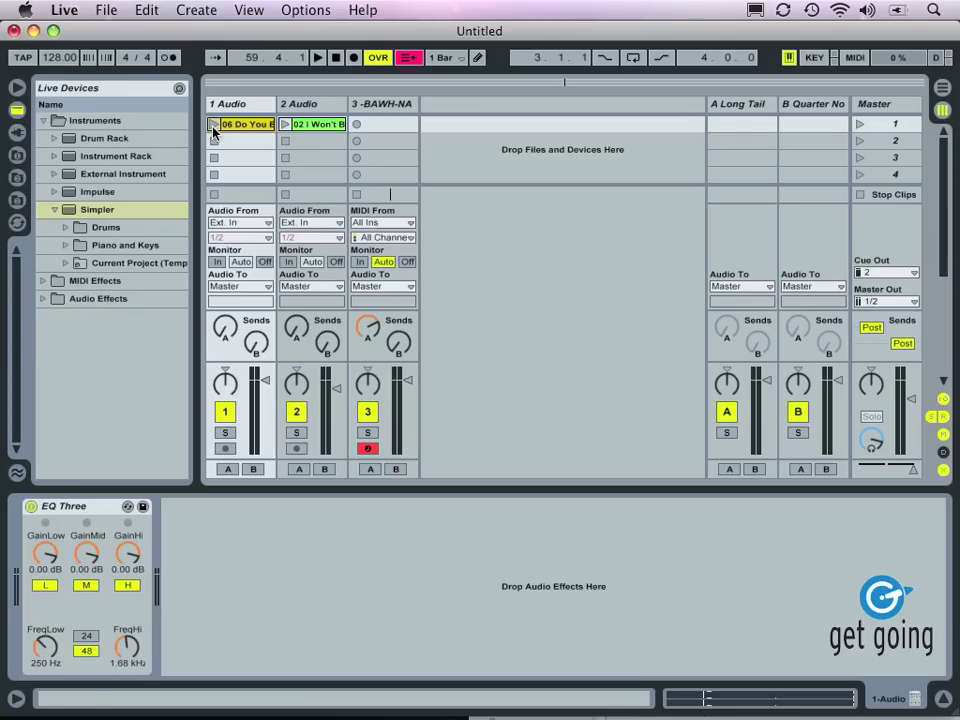
Launch the track 1 clip to test its mapped EQ controls, and launch the track 2 clip alongside it.
left_click(213, 127)
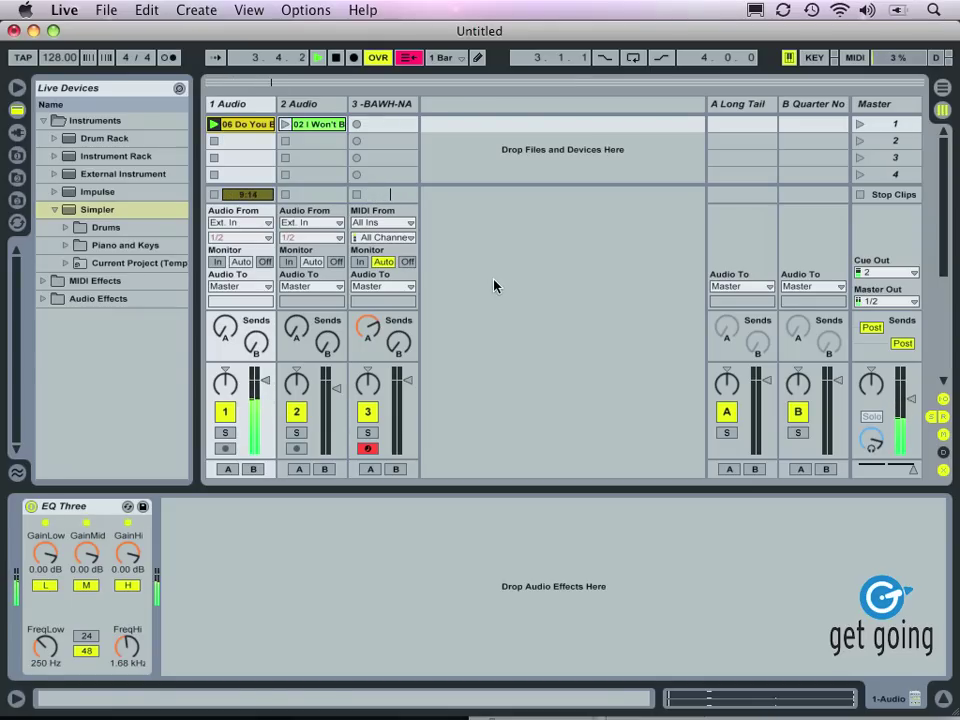
left_click(248, 106)
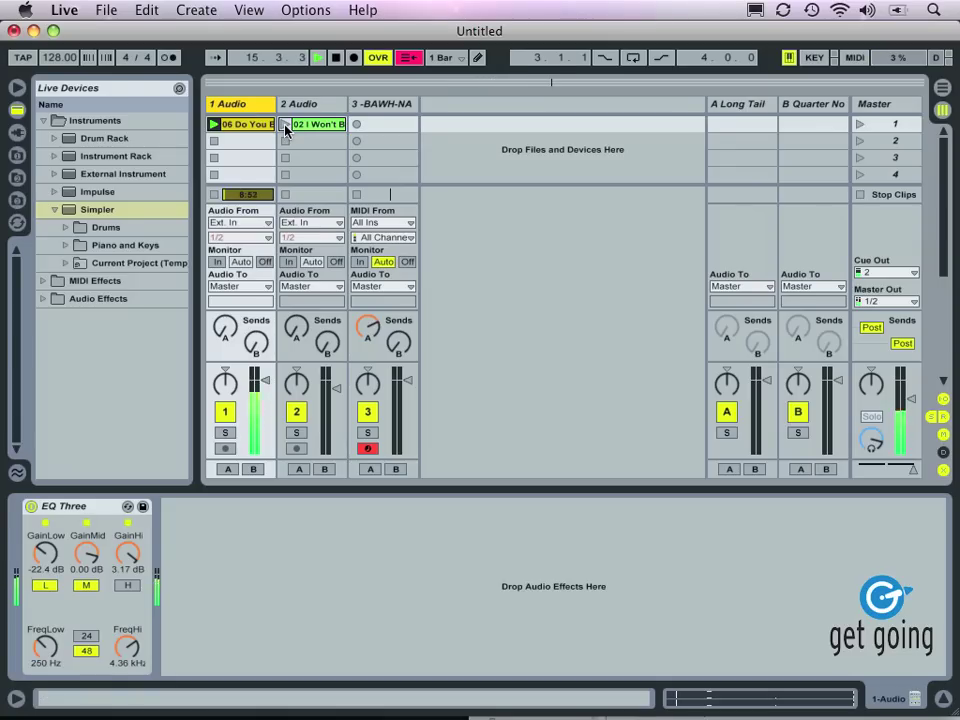
left_click(286, 125)
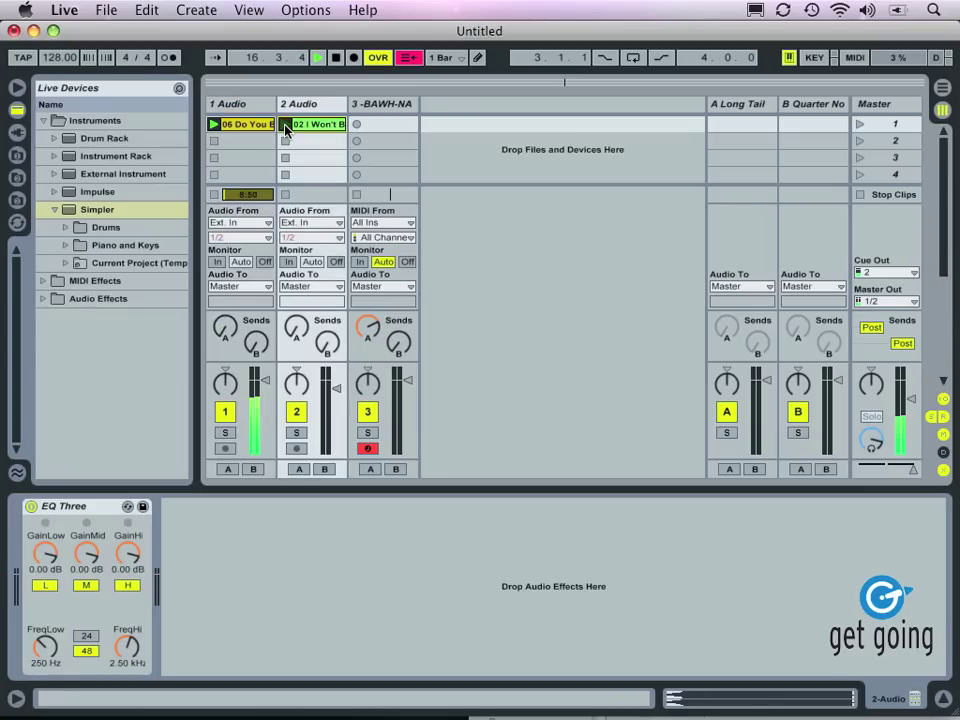